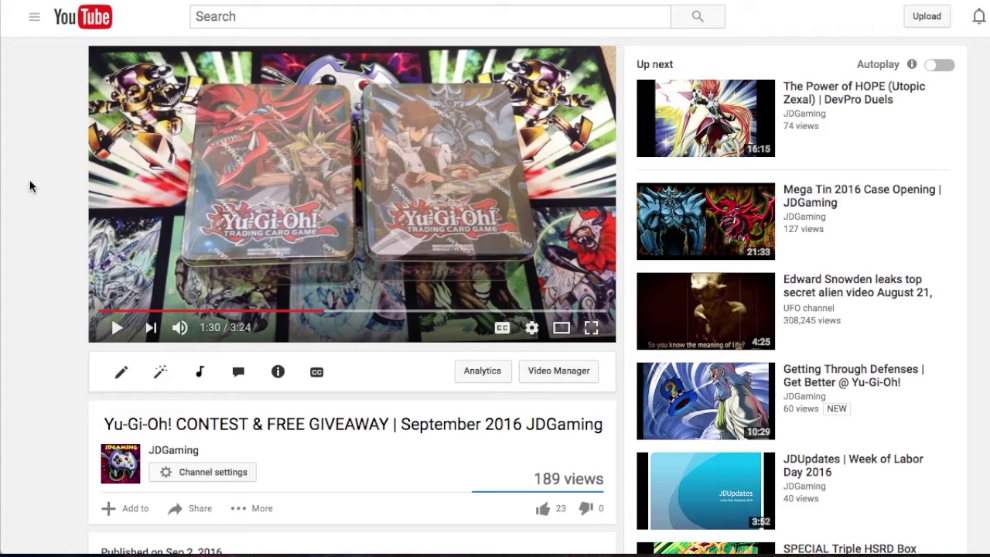
Scroll down through the giveaway video's 30 comments and back up to the top.
scroll(29, 185, "down", 1)
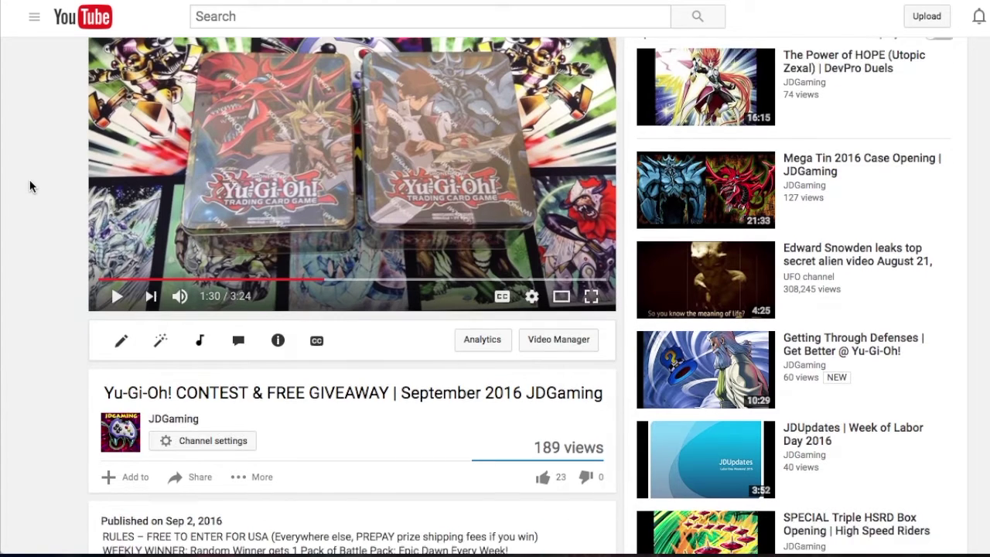
scroll(30, 186, "down", 4)
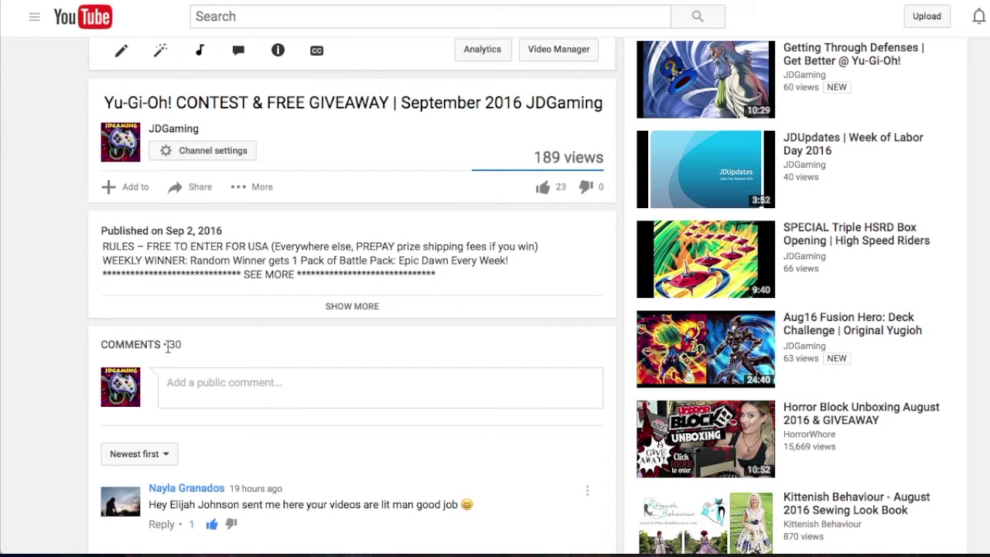
scroll(77, 333, "down", 1)
scroll(77, 332, "down", 1)
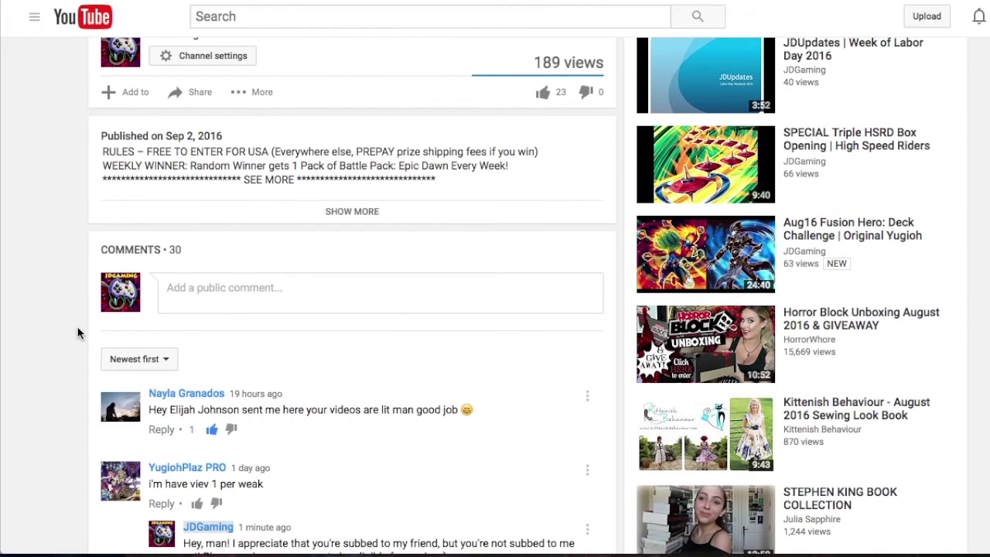
scroll(77, 332, "up", 1)
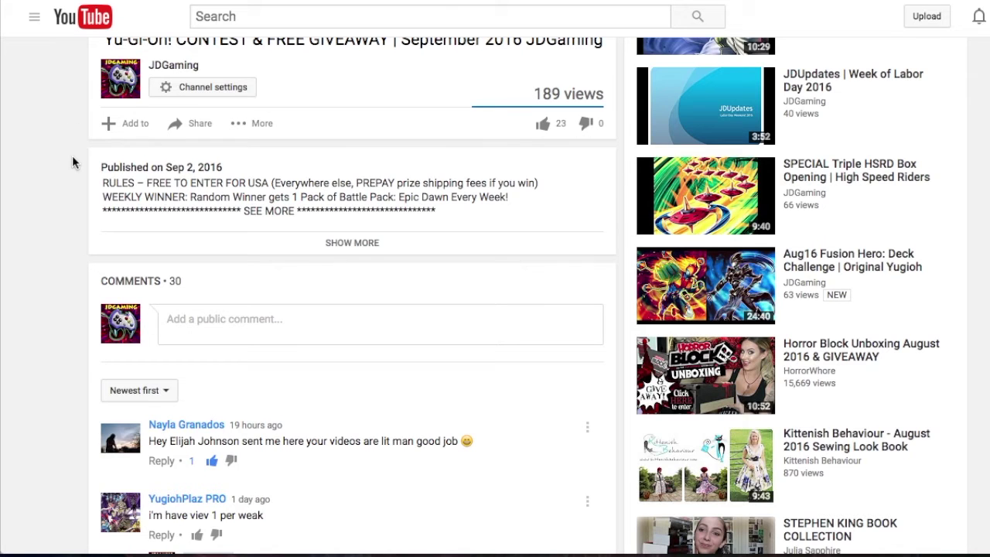
scroll(72, 161, "up", 10)
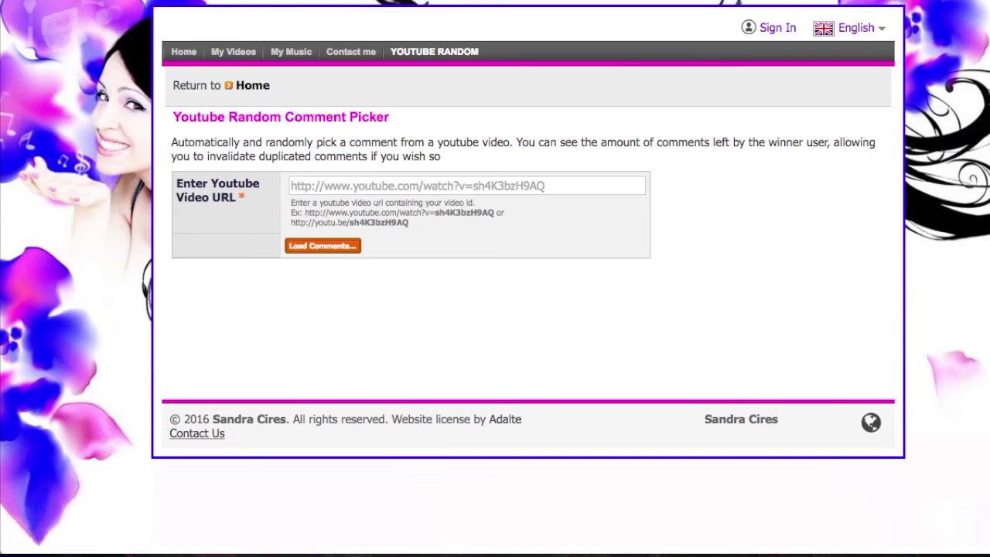
Paste the giveaway video URL into the picker, load its comments and randomly draw a winner.
left_click(402, 186)
type("https://www.youtube.com/watch?v=rIokXQIzRes")
key("Return")
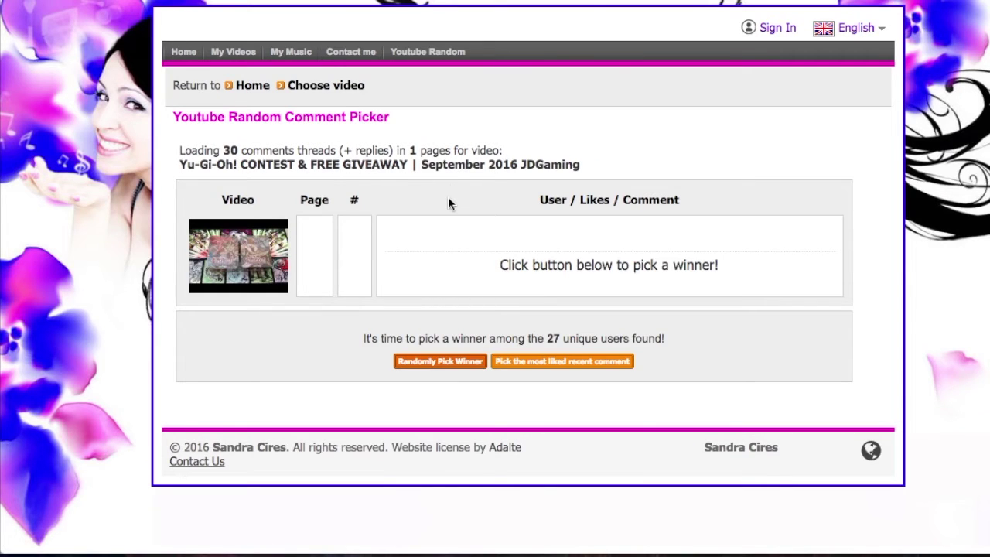
left_click(445, 370)
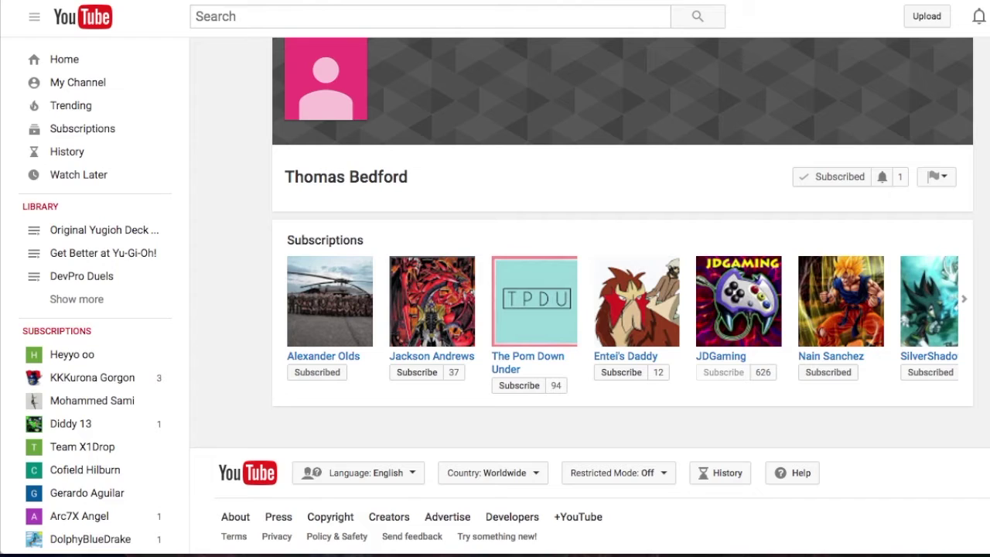
Append /about to the winner's channel URL to show their About page.
type("/about")
key("Return")
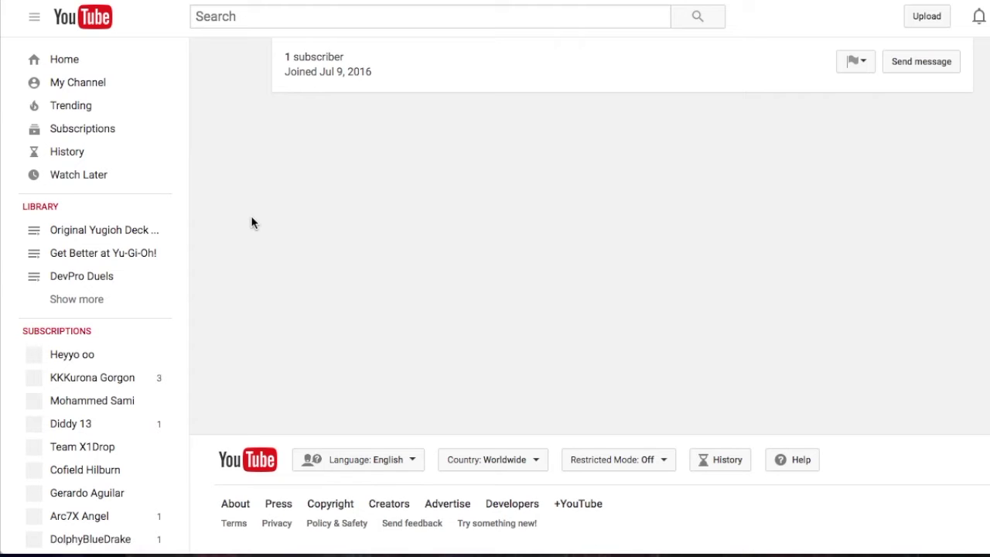
scroll(913, 68, "up", 2)
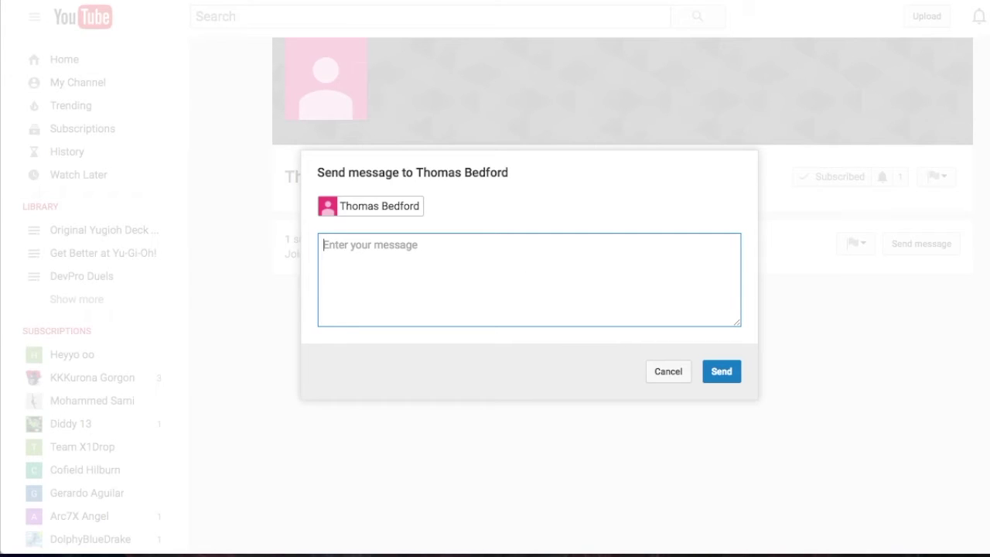
Write the congratulations on winning a battle pack in the giveaway's 2nd week, fixing typos.
type("Congrats, man! You won a battl")
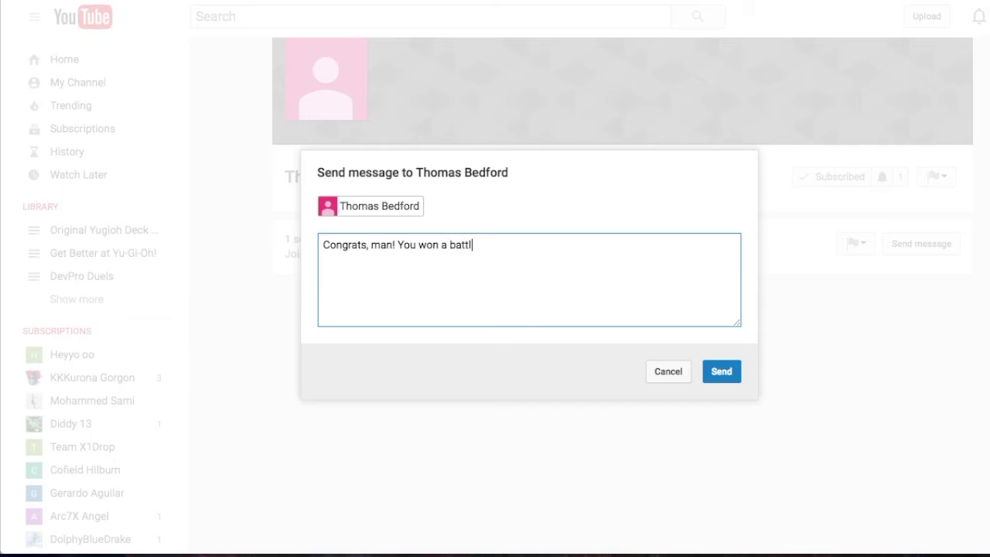
type("e pack in the 2nd week")
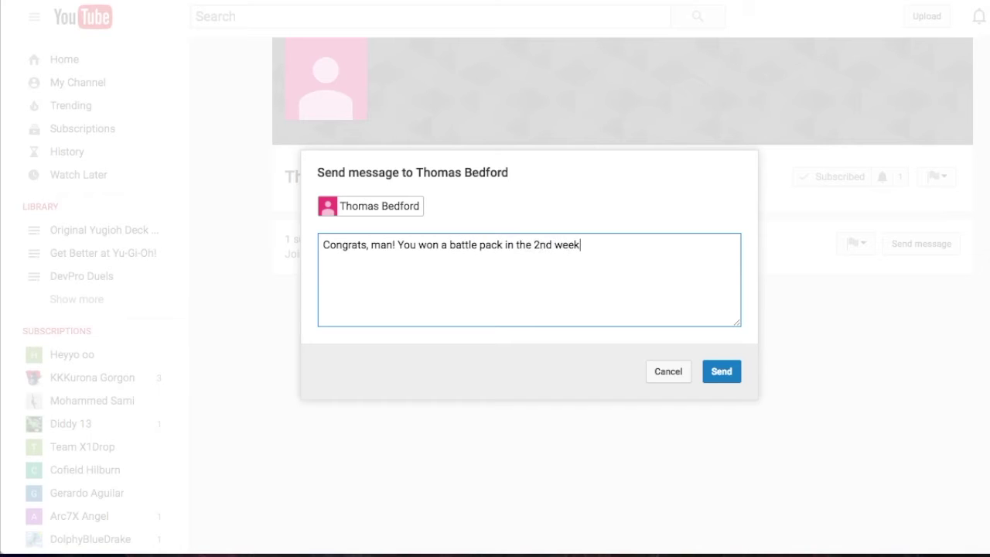
type(" of thisgo")
key("BackSpace")
key("BackSpace")
key("BackSpace")
key("BackSpace")
type("he g")
key("BackSpace")
key("BackSpace")
key("BackSpace")
key("BackSpace")
key("BackSpace")
type("the ")
type("giveaway!")
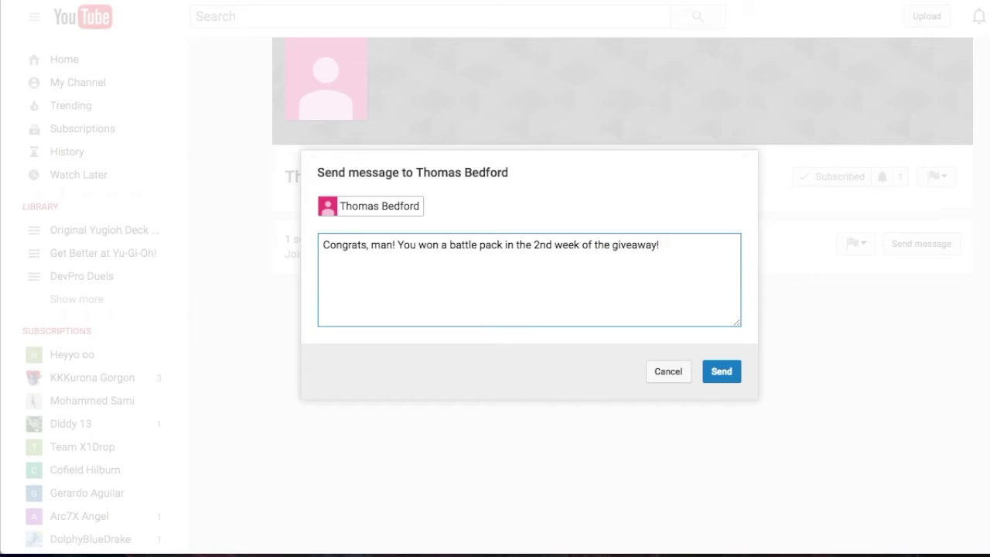
type(" Please send m")
type("e your ad")
key("BackSpace")
key("BackSpace")
key("BackSpace")
key("BackSpace")
key("BackSpace")
key("BackSpace")
Ask for the winner's address, add 'Thanks, and congrats once again! :D' and send the message.
type("your address asap")
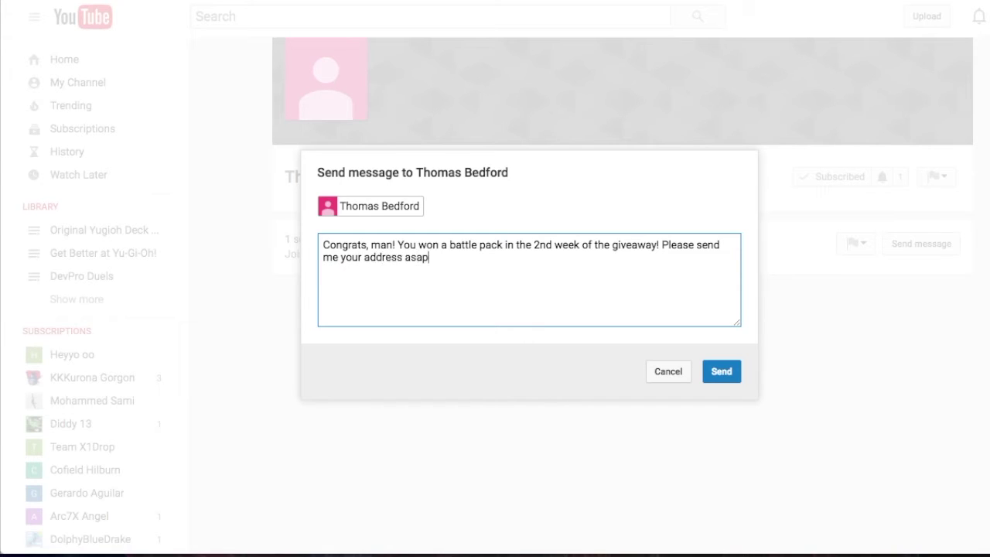
type(" so I can sen")
type("d out")
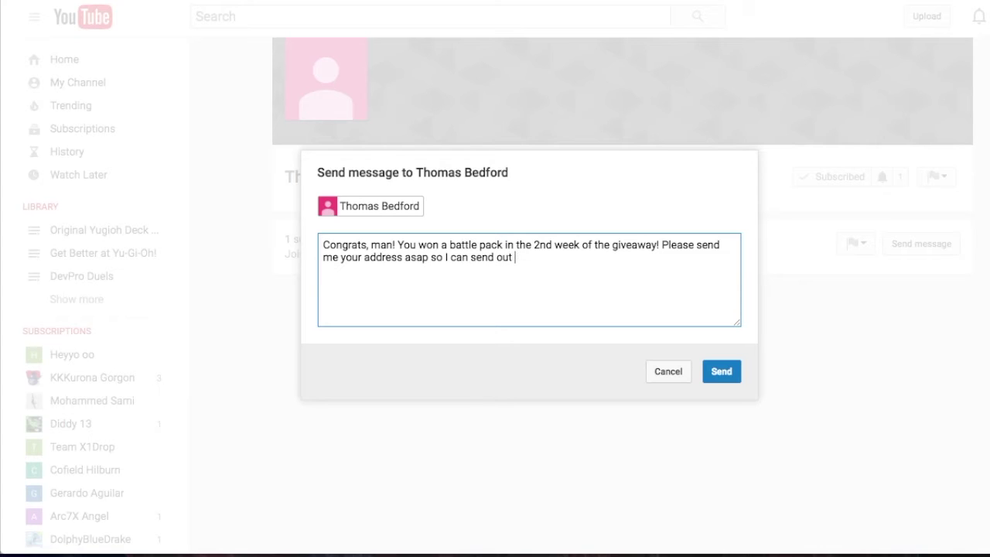
type(".  your prize. co")
key("BackSpace")
key("BackSpace")
type("Thanks, and ")
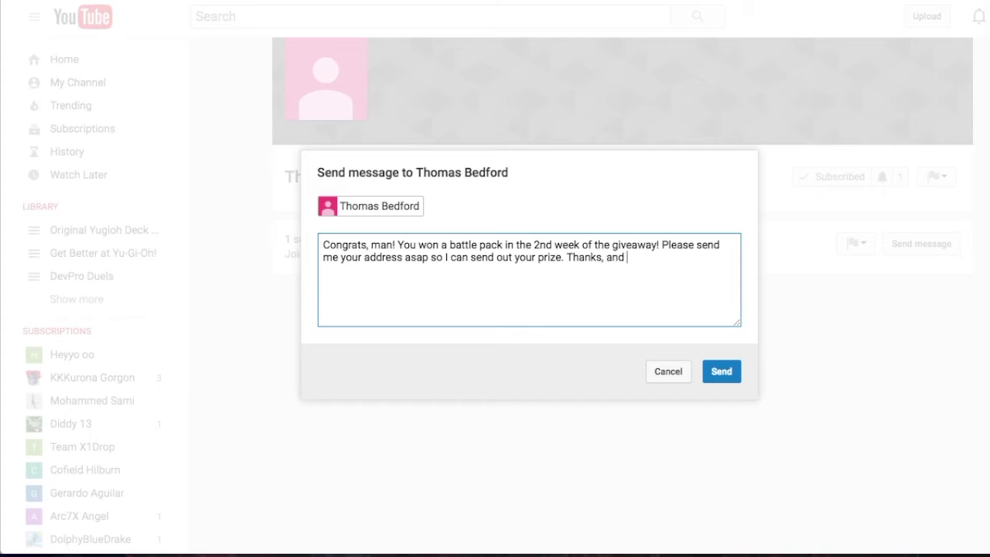
type("congrats onc")
type("e again! :)")
key("BackSpace")
type("D")
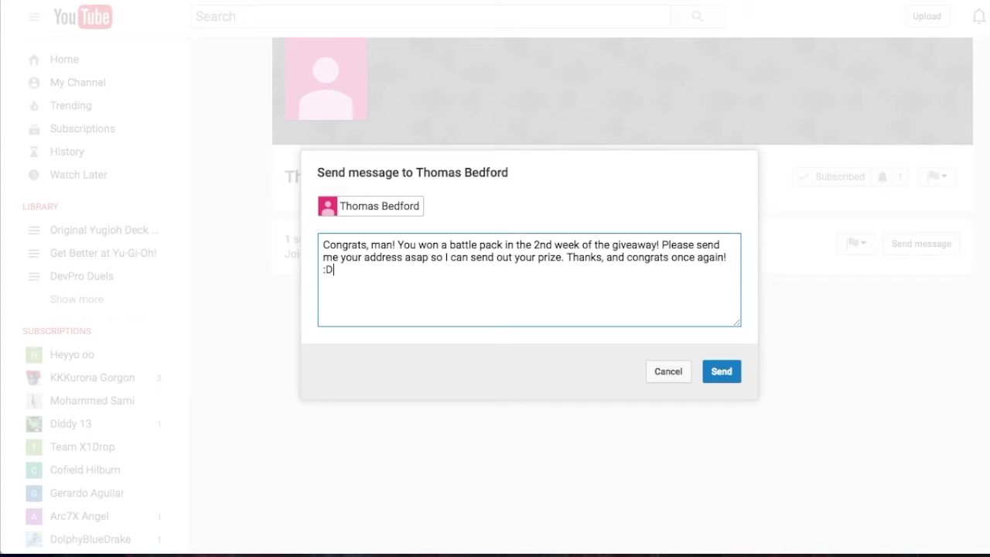
left_click(731, 372)
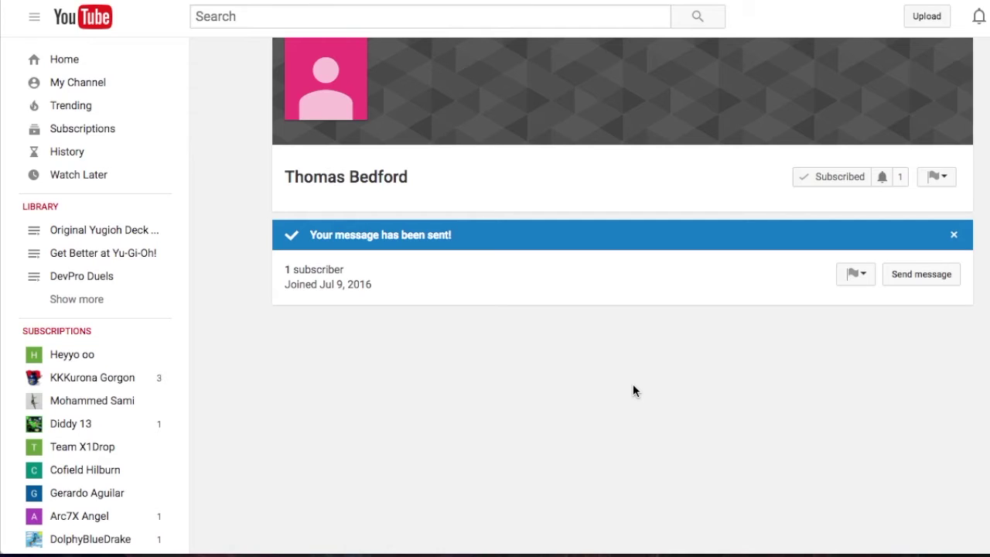
key("super+Tab")
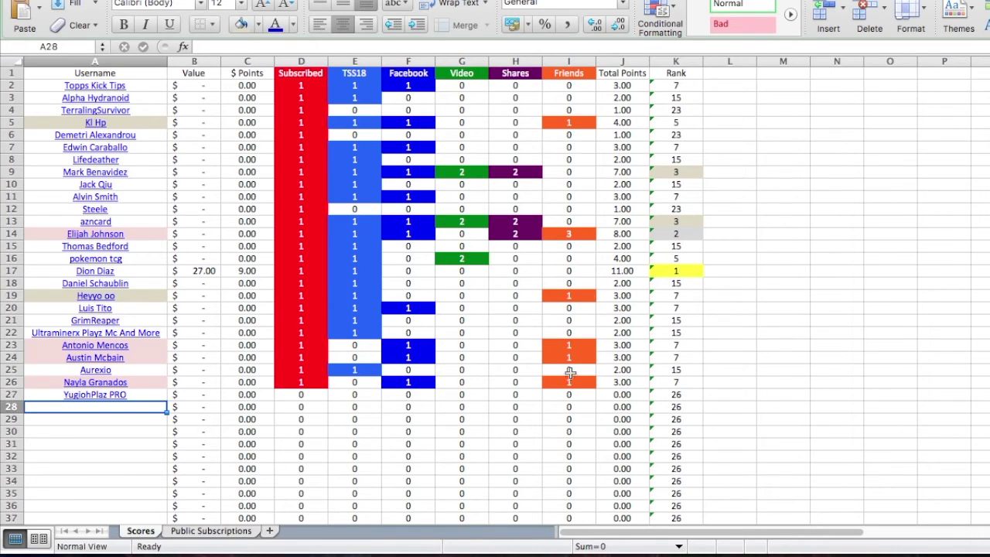
Select the Value, $ Points and Subscribed columns in turn, showing Subscribed Sum=25.
left_click(185, 74)
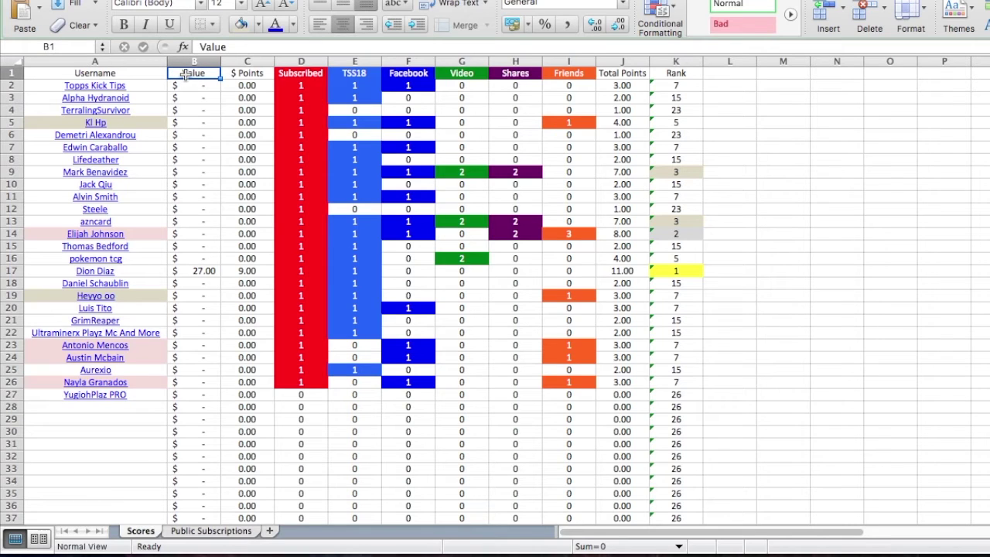
left_click(209, 60)
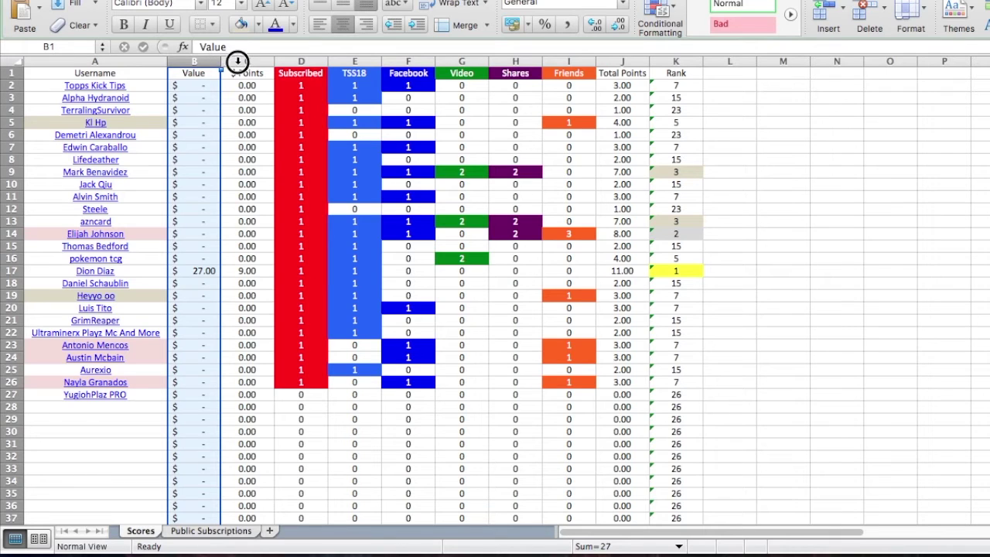
left_click(238, 61)
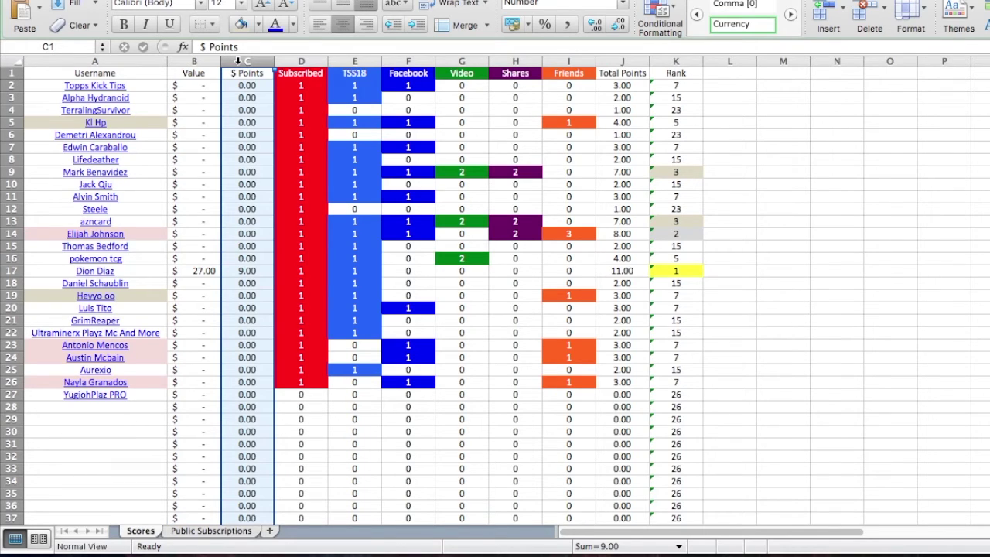
left_click(284, 62)
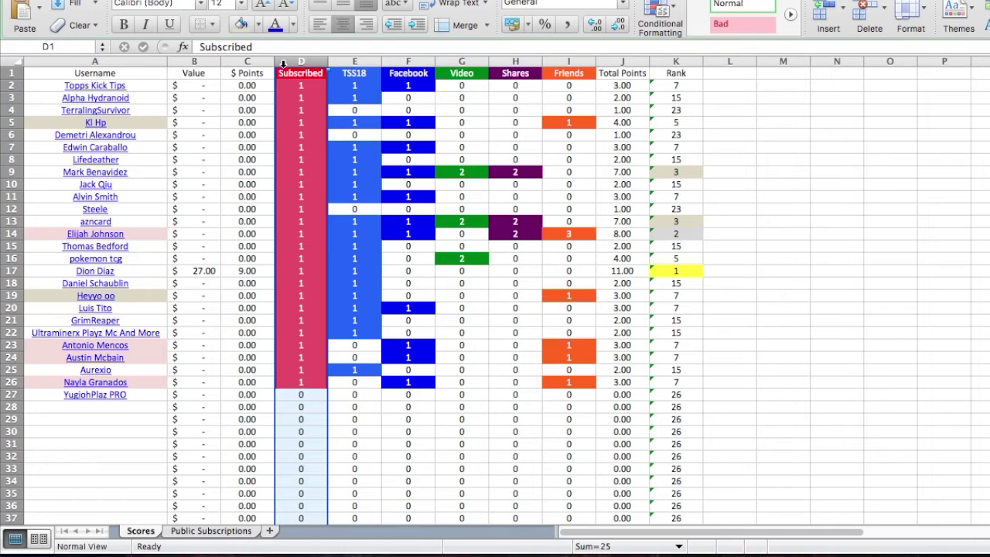
Step through the Subscribed column entries with the arrow keys and move on to E1.
left_click(359, 393)
key("Left")
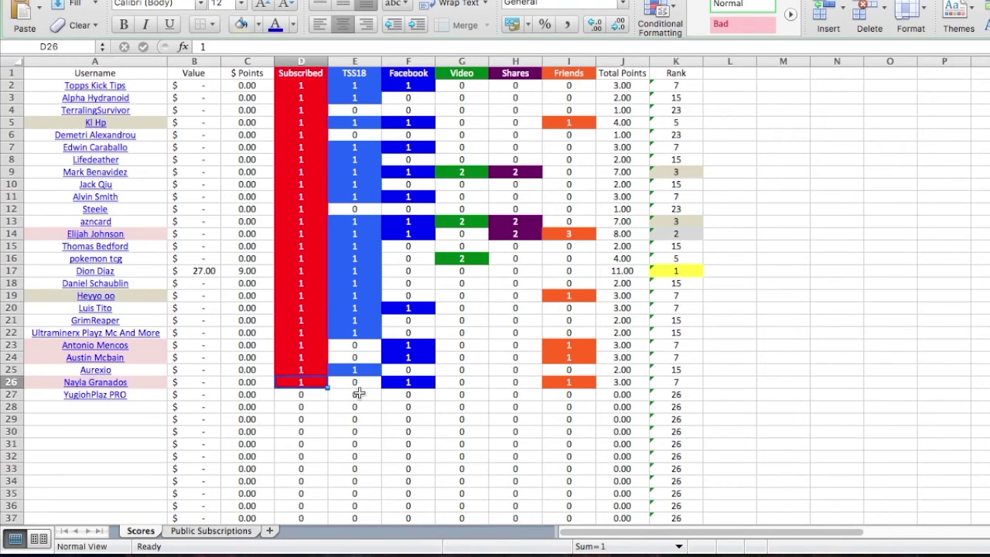
key("Up")
key("Up")
key("Up")
key("Up")
key("Up")
key("Up")
key("Up")
key("Up")
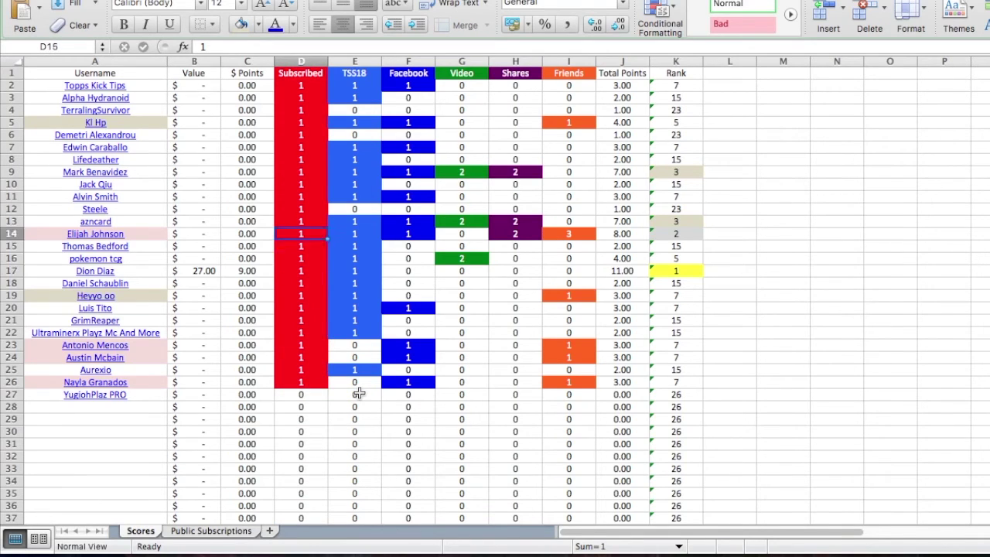
key("Up")
key("Up")
key("Up")
key("Up")
key("Up")
key("Up")
key("Up")
key("Up")
key("Up")
key("Up")
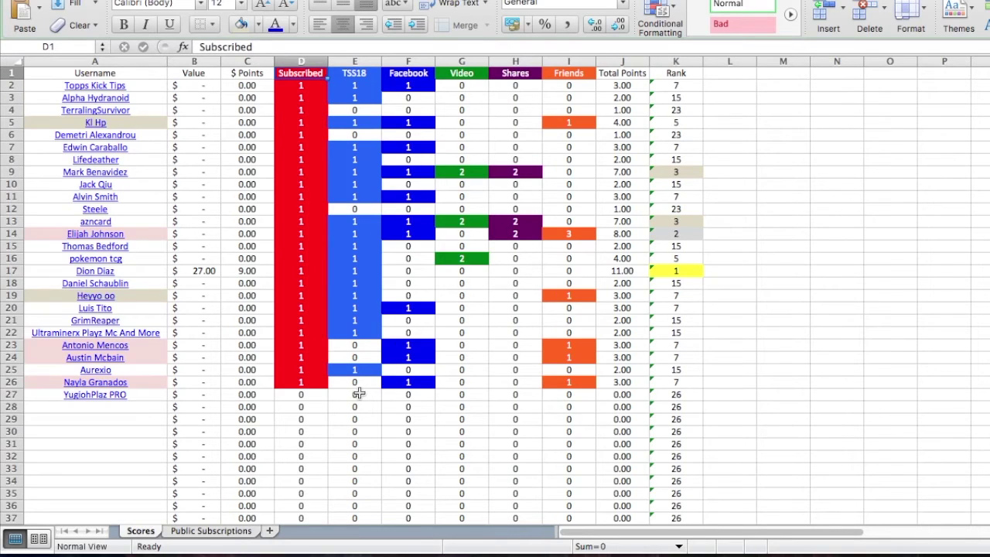
key("Right")
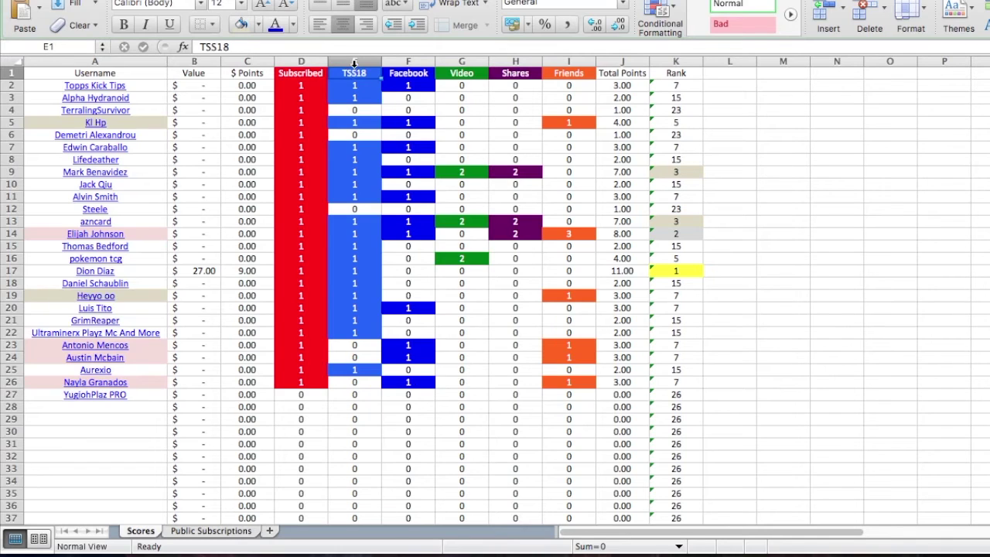
left_click(354, 62)
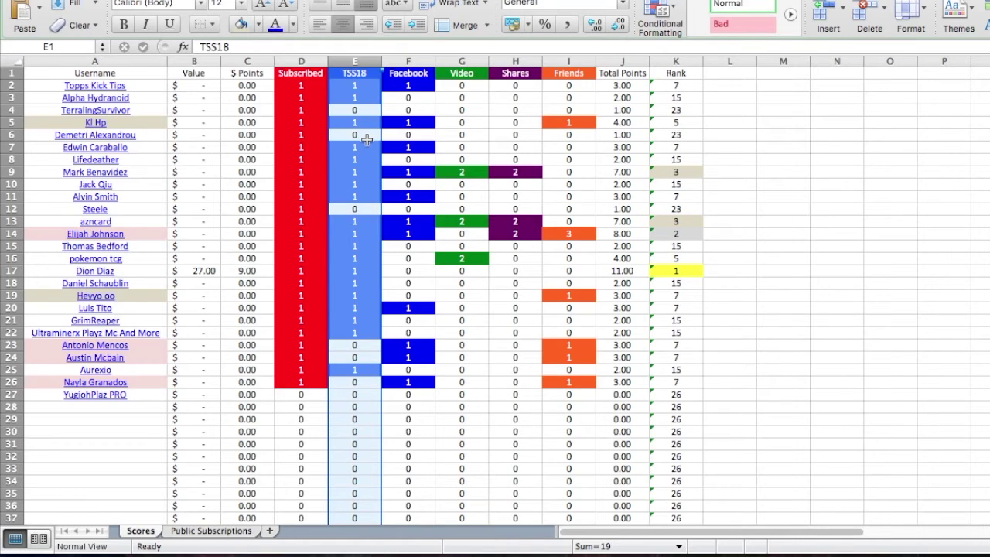
left_click(425, 109)
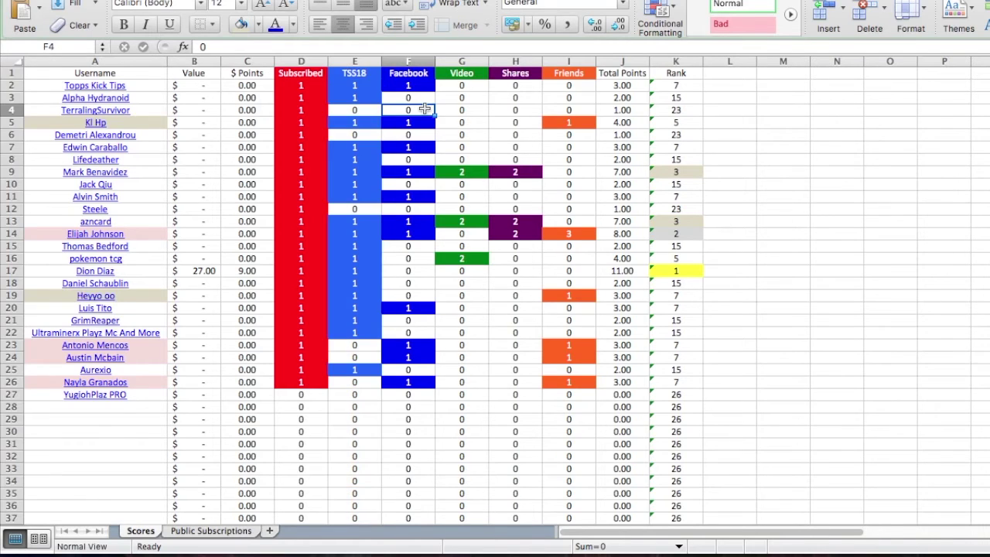
left_click(414, 62)
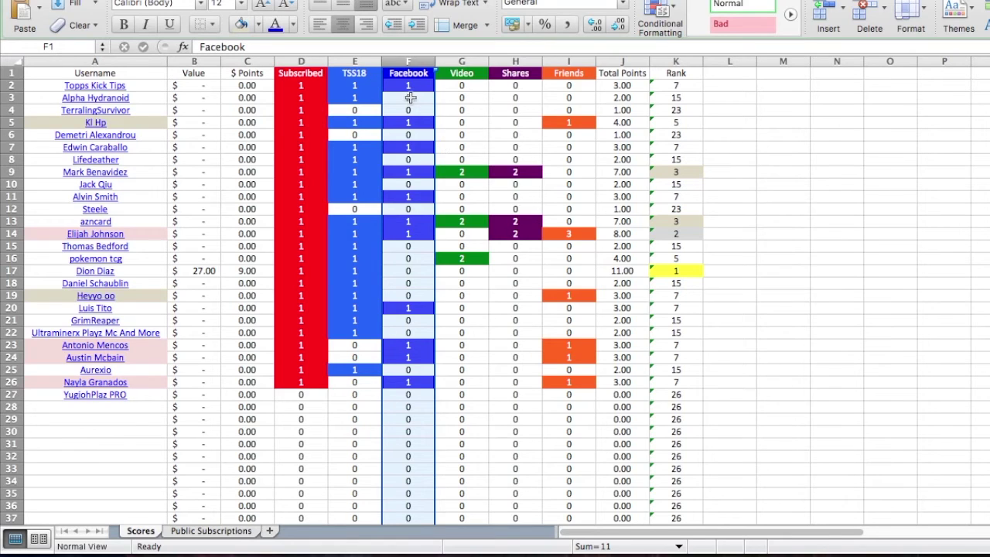
left_click(409, 97)
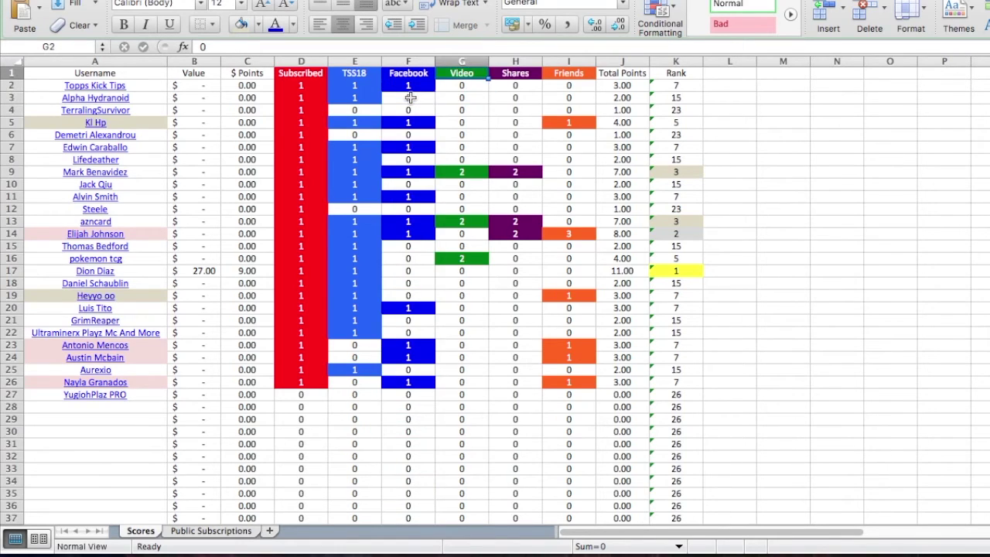
left_click(461, 72)
left_click(461, 60)
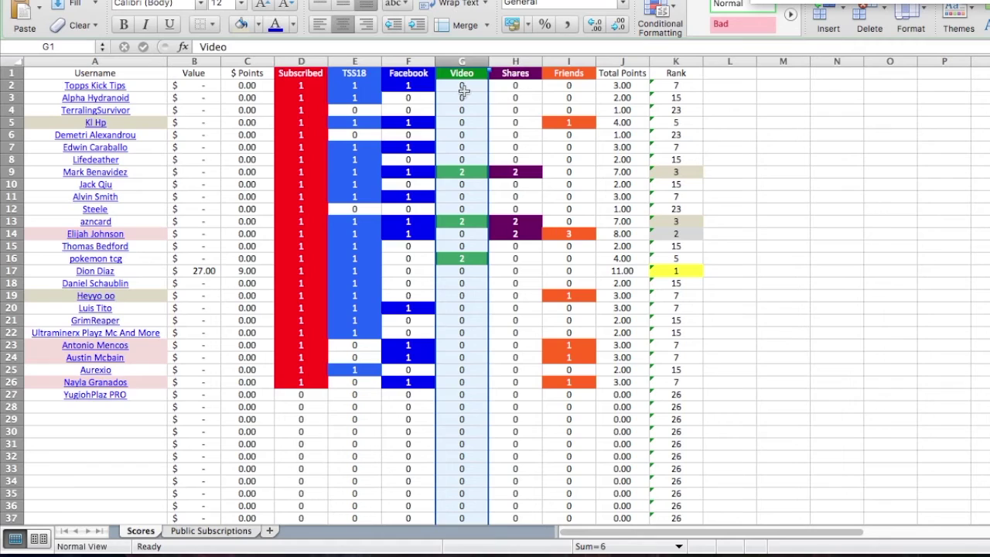
left_click(516, 74)
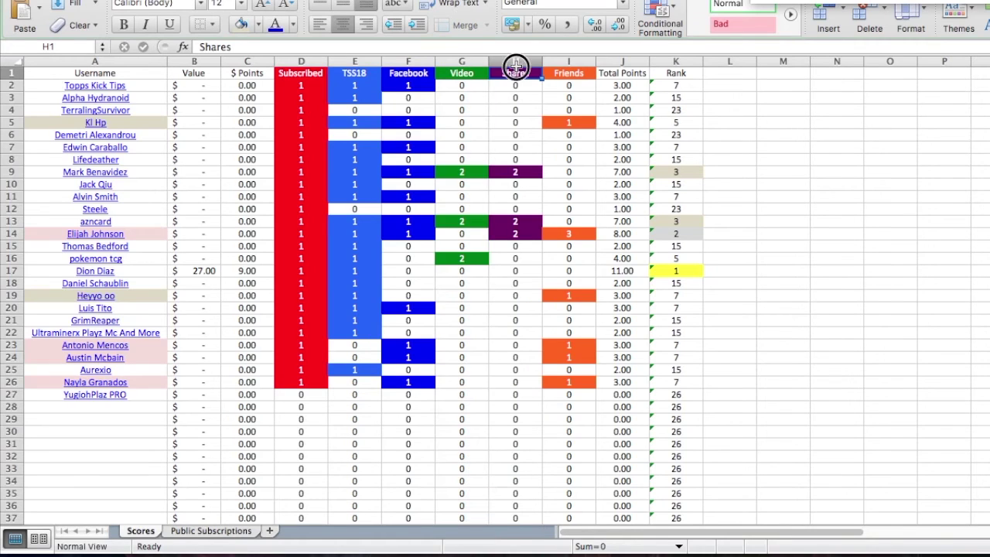
Select column H to show the Shares total of 6.
left_click(514, 62)
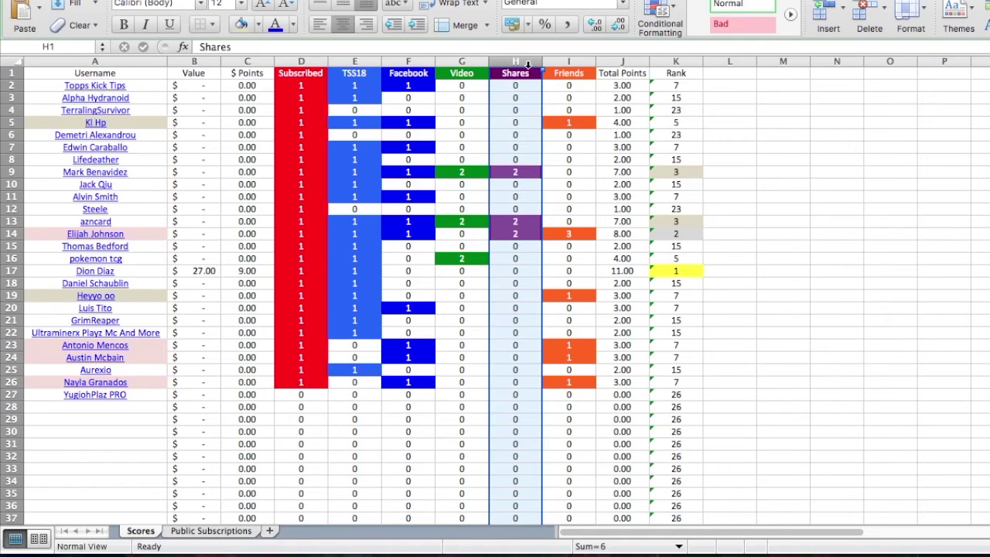
Select the Friends, Total Points and Rank columns, showing totals of 8 and 84.
left_click(560, 61)
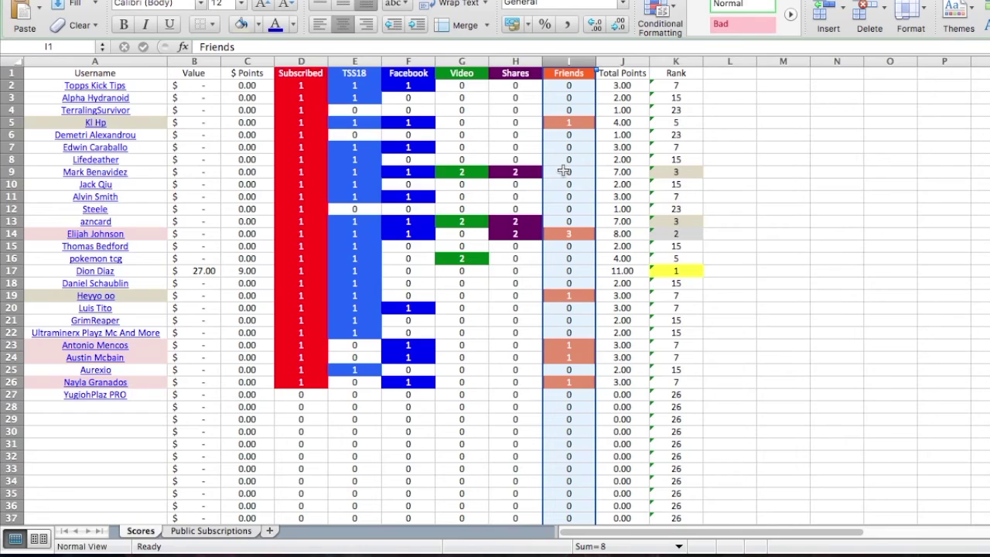
left_click(637, 62)
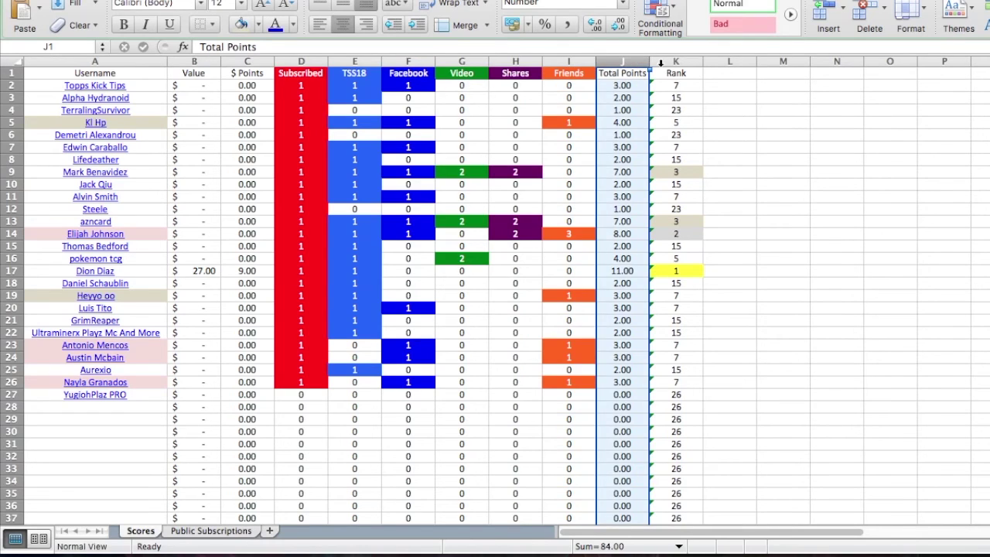
left_click(657, 63)
left_click(773, 221)
left_click(686, 268)
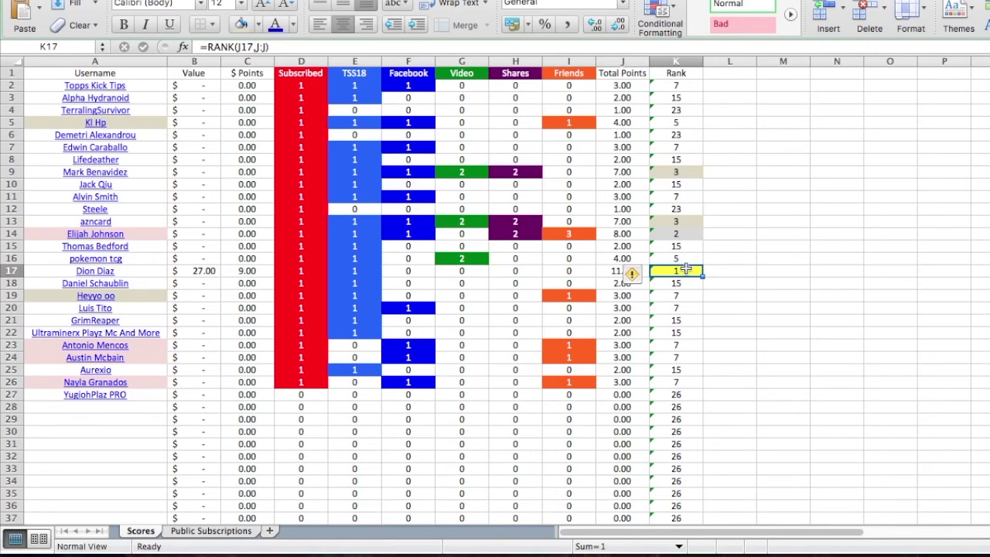
key("Right")
key("Left")
key("Right")
key("Up")
key("Up")
key("Up")
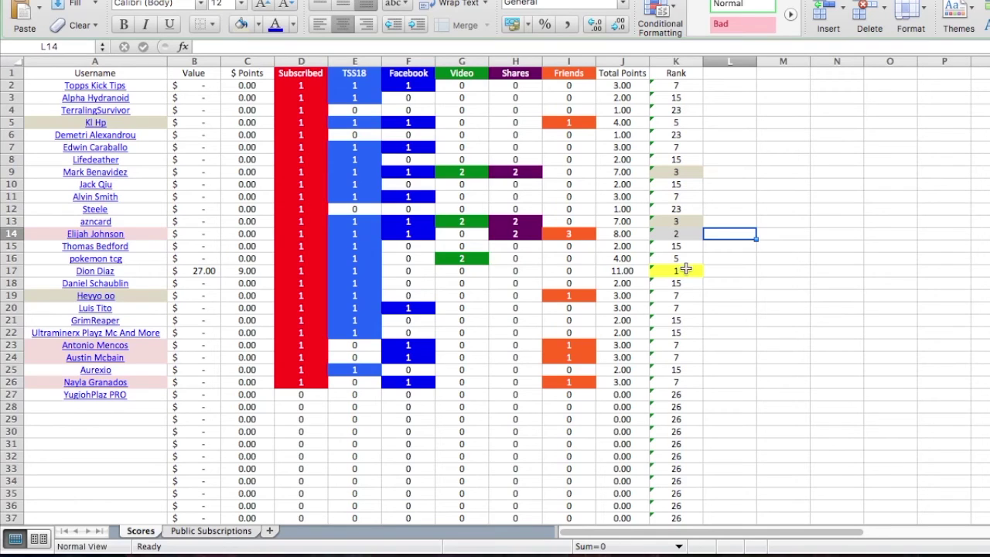
key("Up")
key("Up")
key("Down")
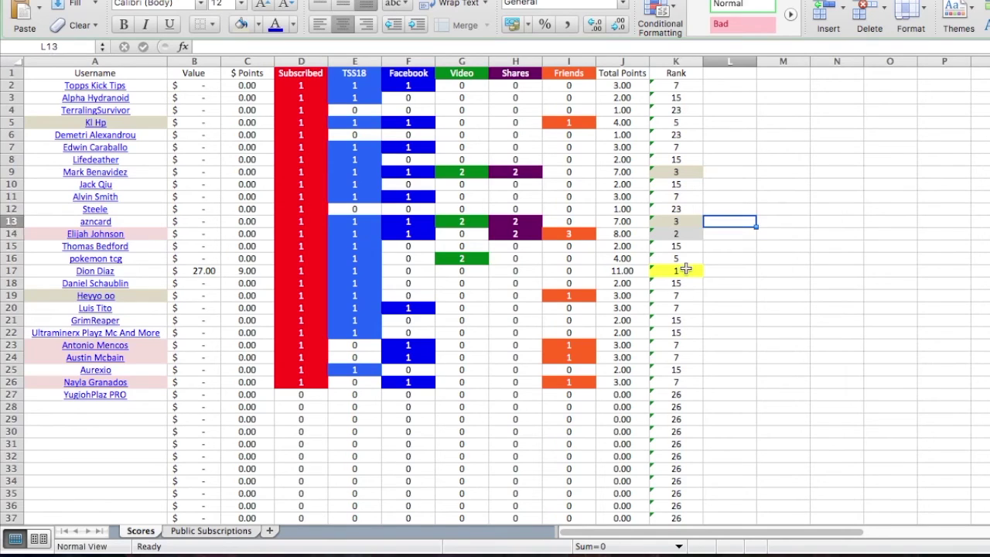
key("Up")
key("Up")
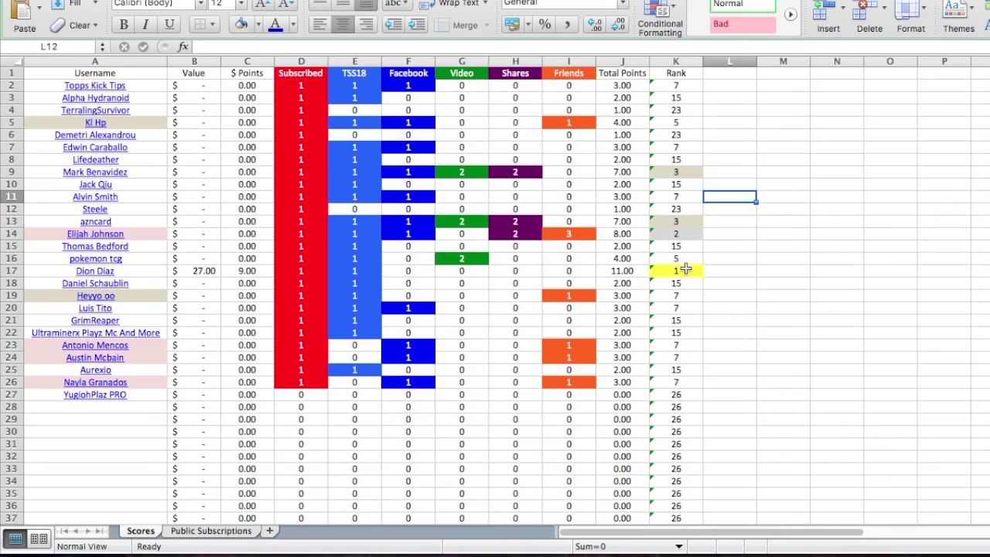
key("Up")
key("Up")
key("Down")
key("Down")
key("Down")
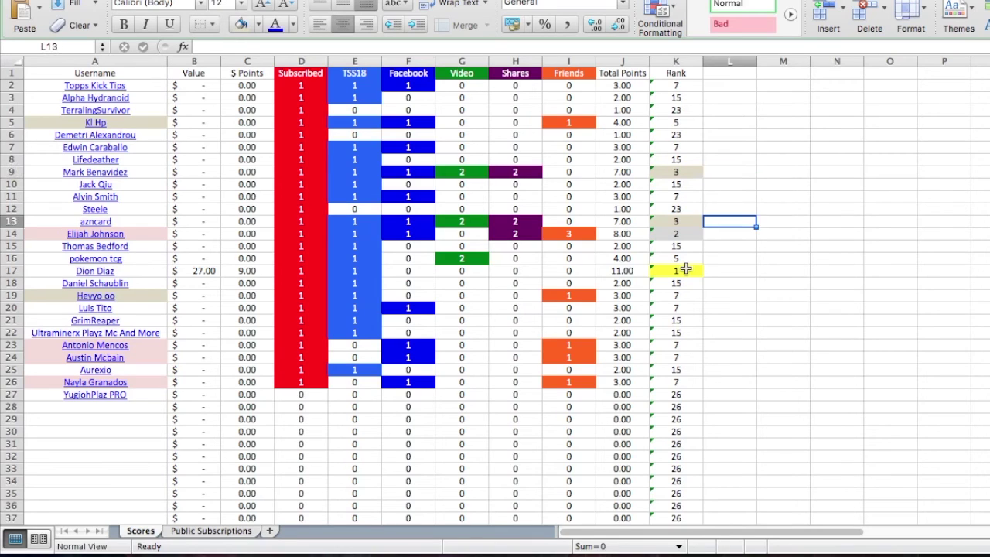
key("Down")
key("Down")
key("Down")
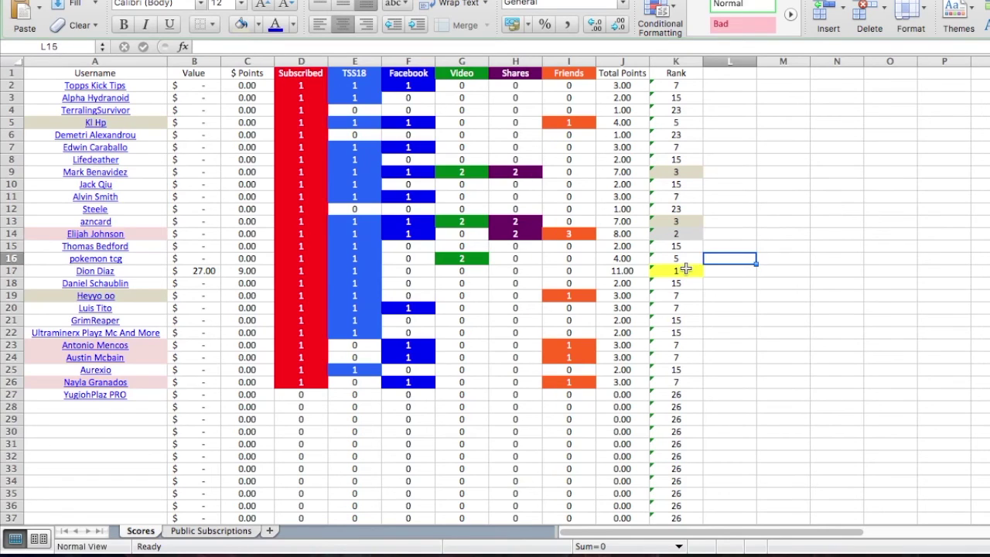
key("Up")
key("Up")
key("Up")
key("Up")
key("Up")
key("Up")
key("Up")
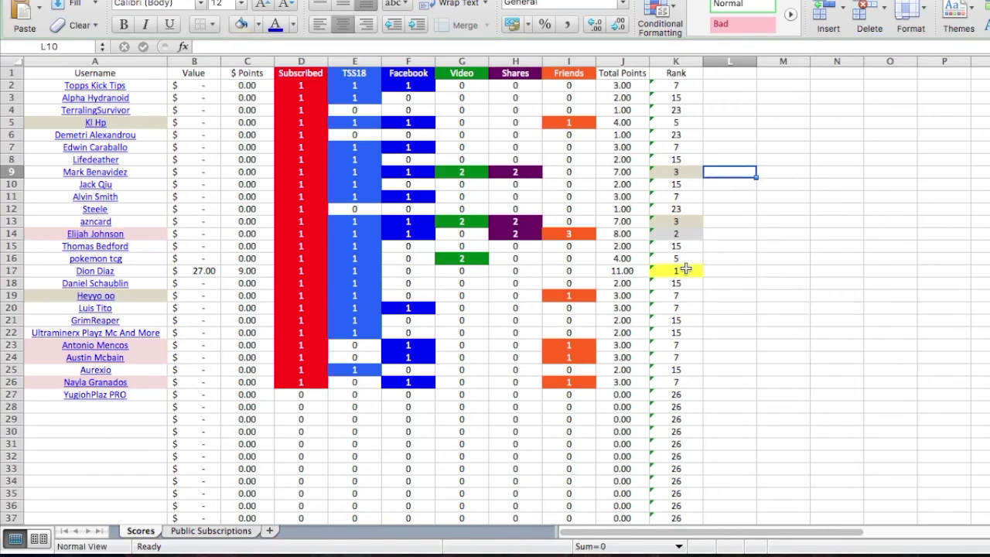
key("Up")
key("Up")
key("Up")
key("Up")
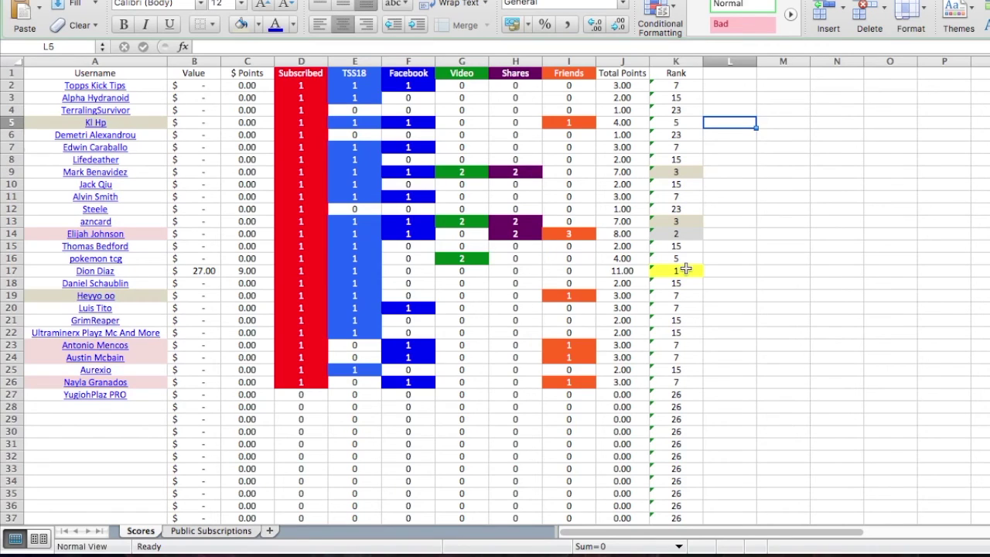